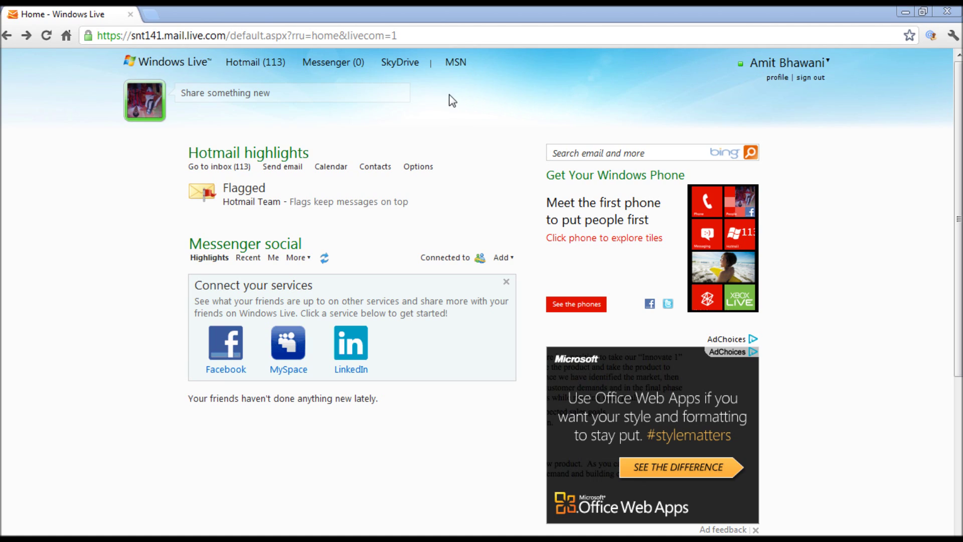
# Step: Go to the SkyDrive Files page from the Windows Live services menu
pyautogui.click(167, 64)
pyautogui.moveTo(397, 67)
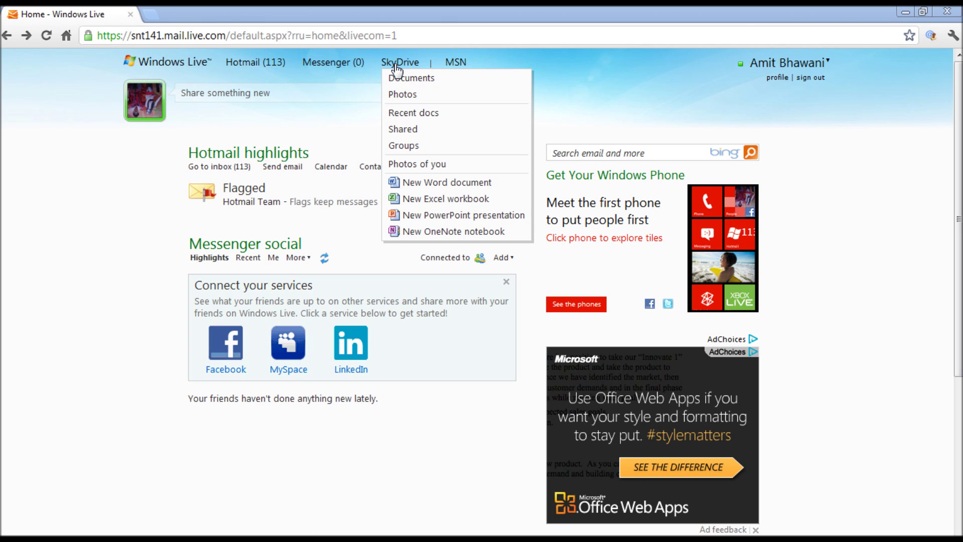
pyautogui.click(396, 67)
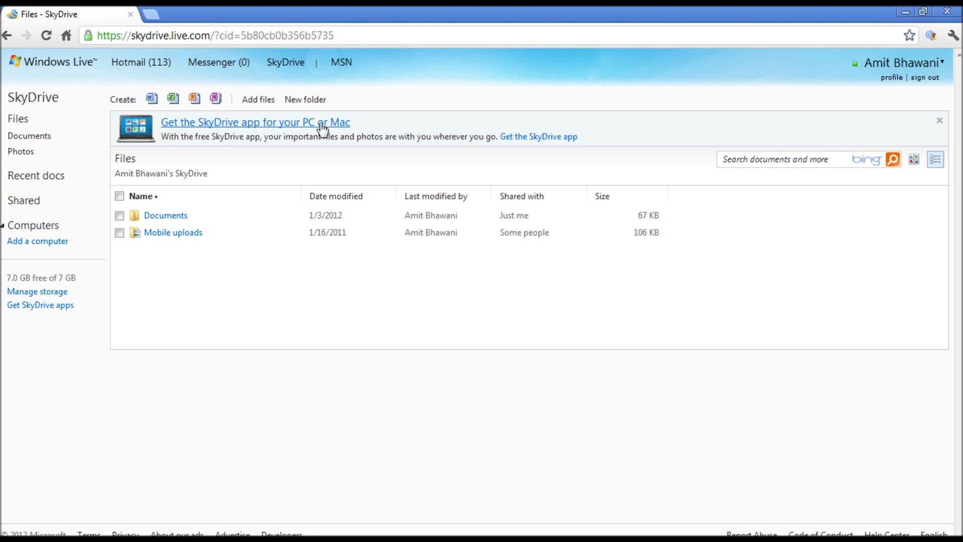
# Step: Choose Add a computer and go to the SkyDrive for Windows app page
pyautogui.click(28, 242)
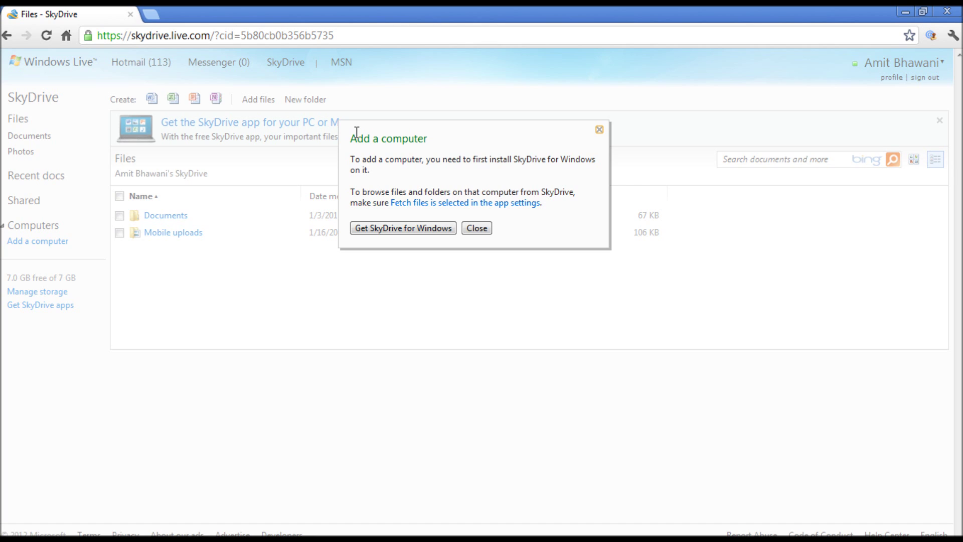
pyautogui.click(402, 230)
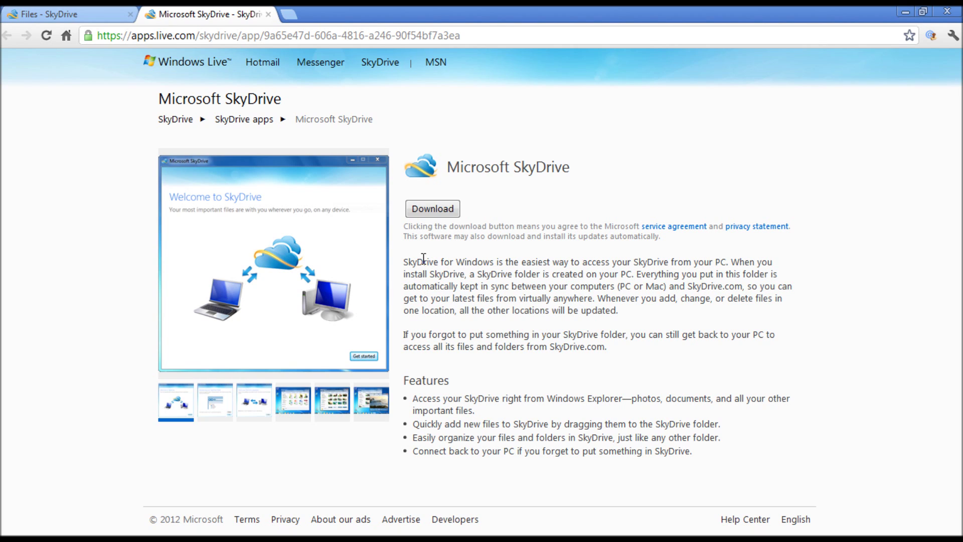
# Step: Download SkyDriveSetup.exe and set it to open when done, back on the Files page
pyautogui.click(457, 209)
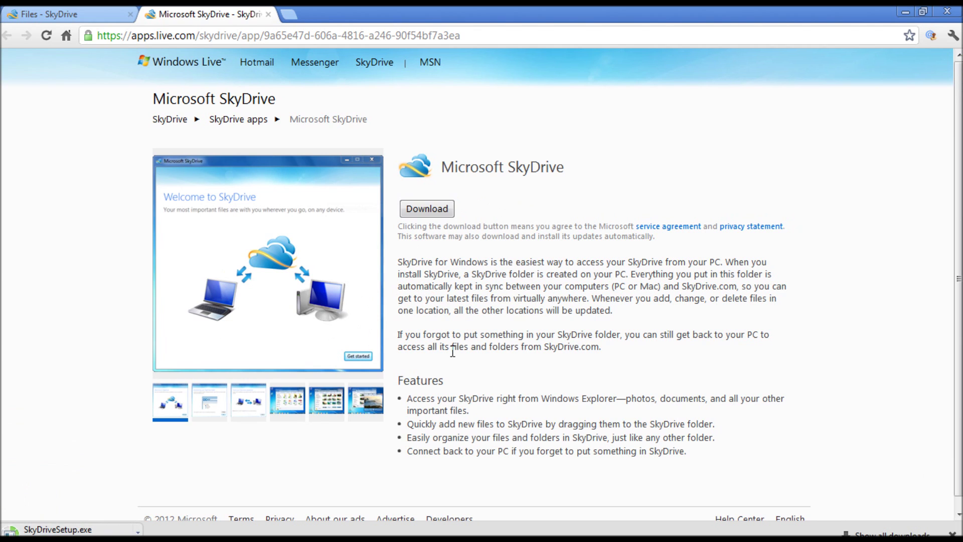
pyautogui.click(116, 14)
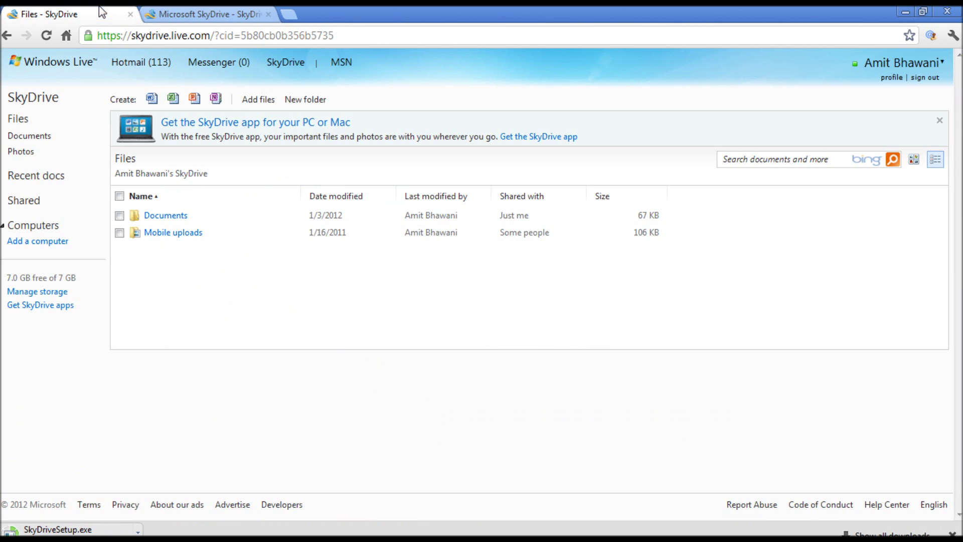
pyautogui.click(137, 533)
pyautogui.click(203, 441)
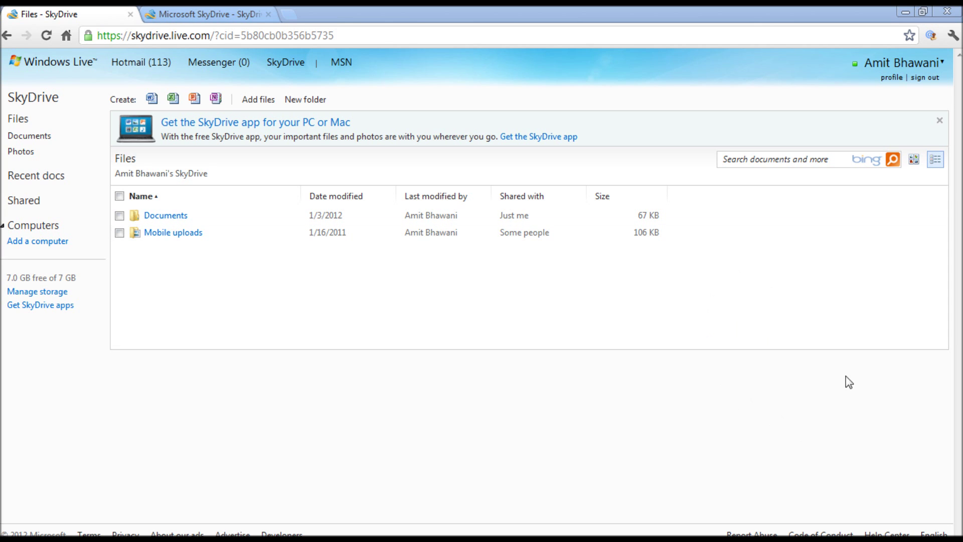
# Step: Run the downloaded SkyDrive setup and get past the Welcome to SkyDrive screen
pyautogui.click(903, 10)
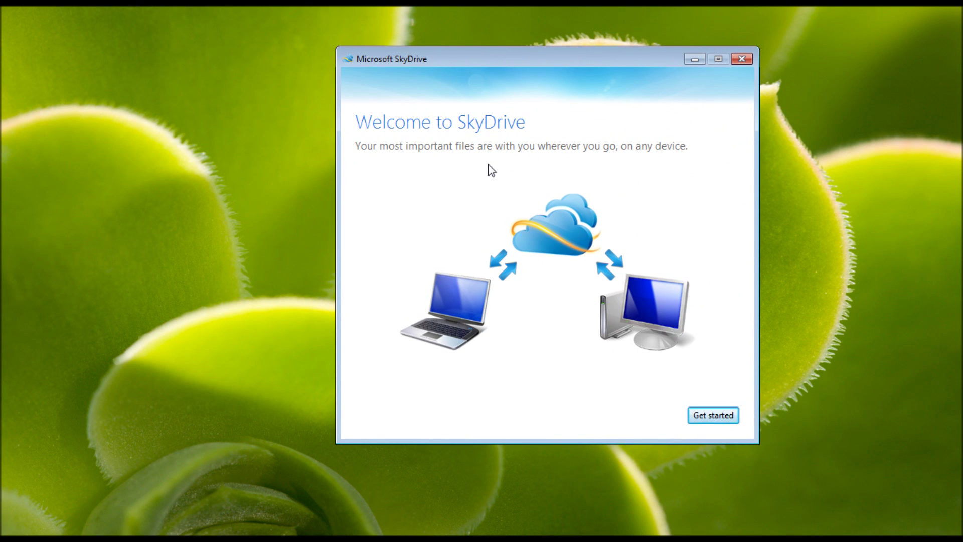
pyautogui.click(697, 415)
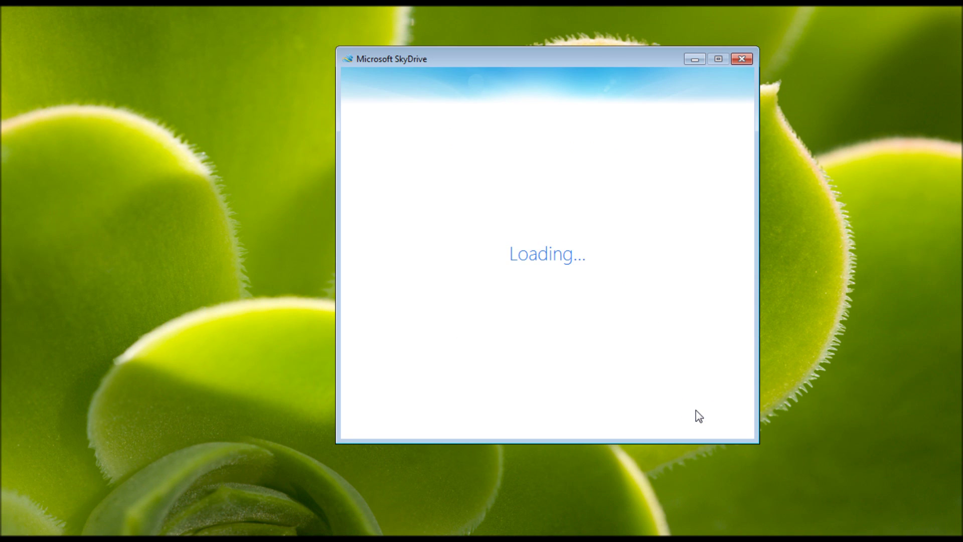
pyautogui.moveTo(643, 68); pyautogui.dragTo(620, 77)
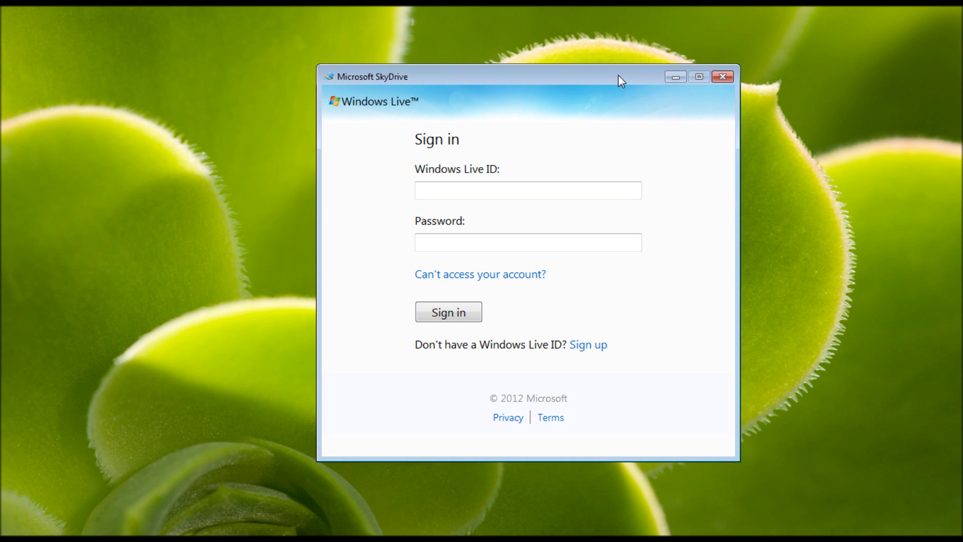
# Step: Sign in to the installer with the Windows Live ID and account password
pyautogui.click(553, 189)
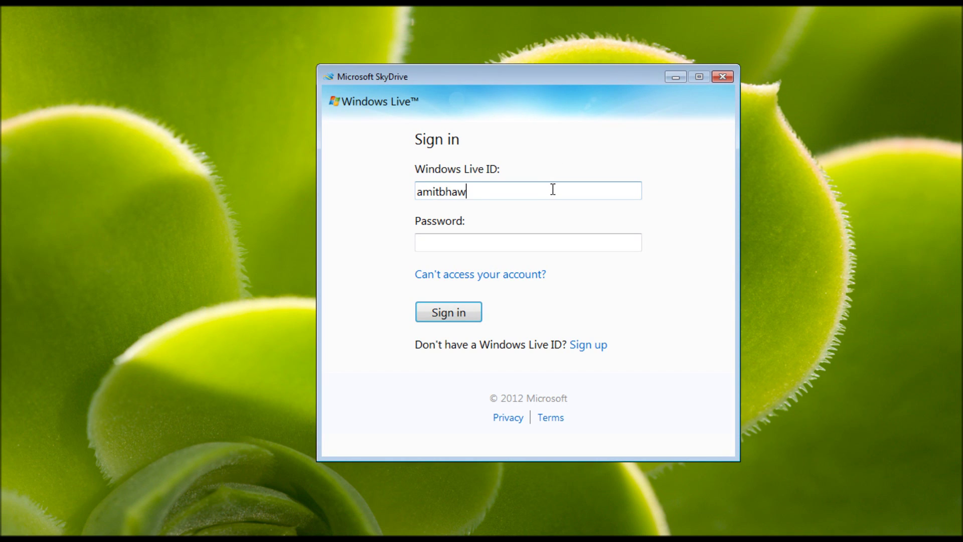
pyautogui.press('Tab')
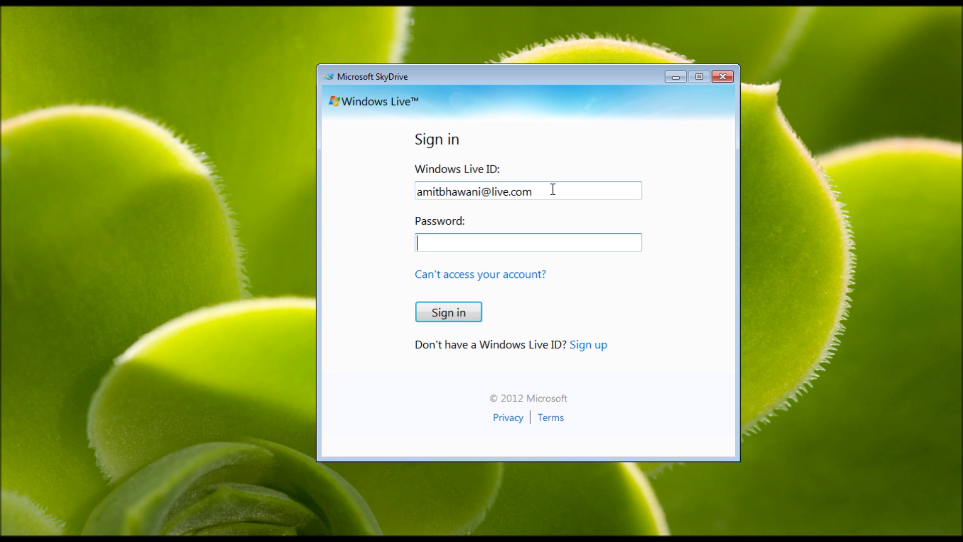
pyautogui.write('••')
pyautogui.press('BackSpace')
pyautogui.press('BackSpace')
pyautogui.write('•••••••••••••')
pyautogui.click(467, 318)
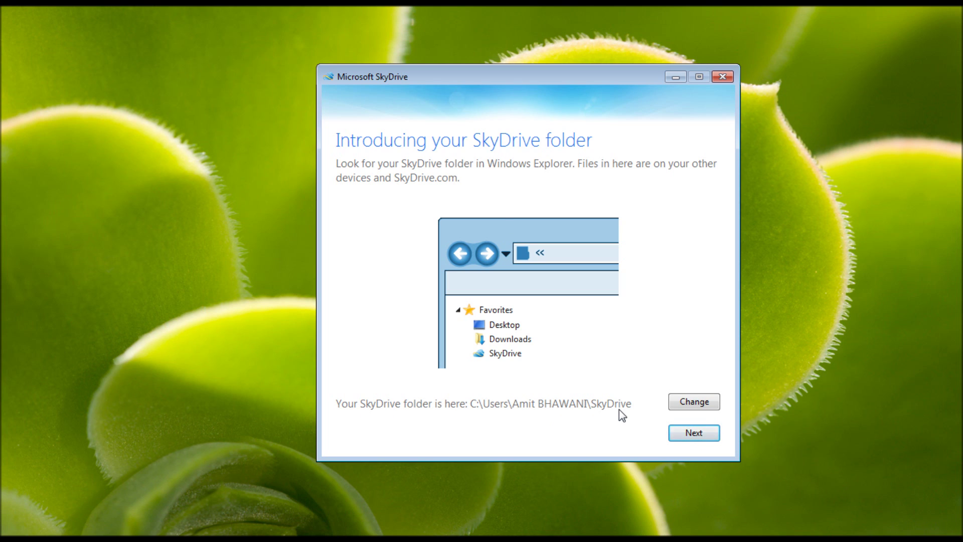
# Step: Finish the setup wizard and open the local SkyDrive folder in Explorer
pyautogui.click(700, 436)
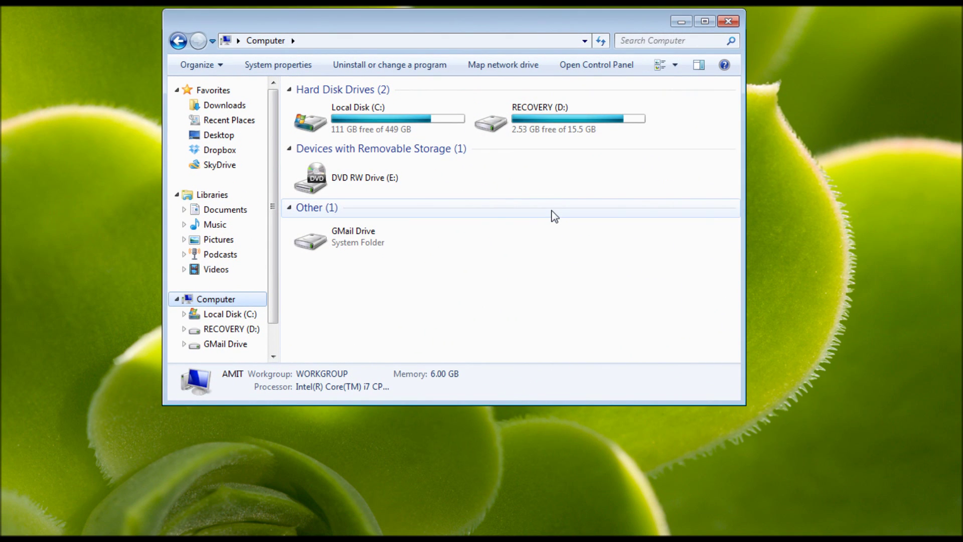
pyautogui.click(220, 166)
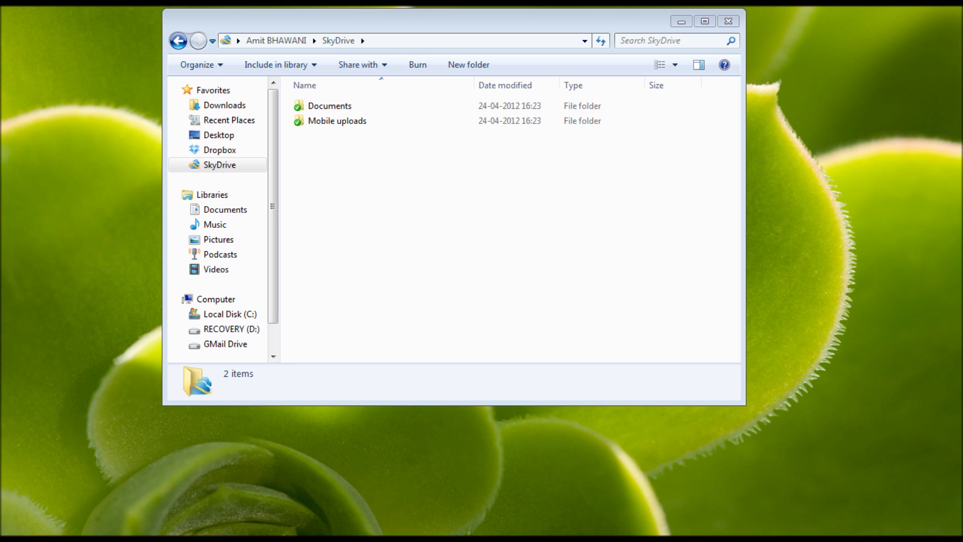
# Step: Inspect photo 32.jpg in the local Mobile uploads folder, leaving its date taken unchanged
pyautogui.click(221, 176)
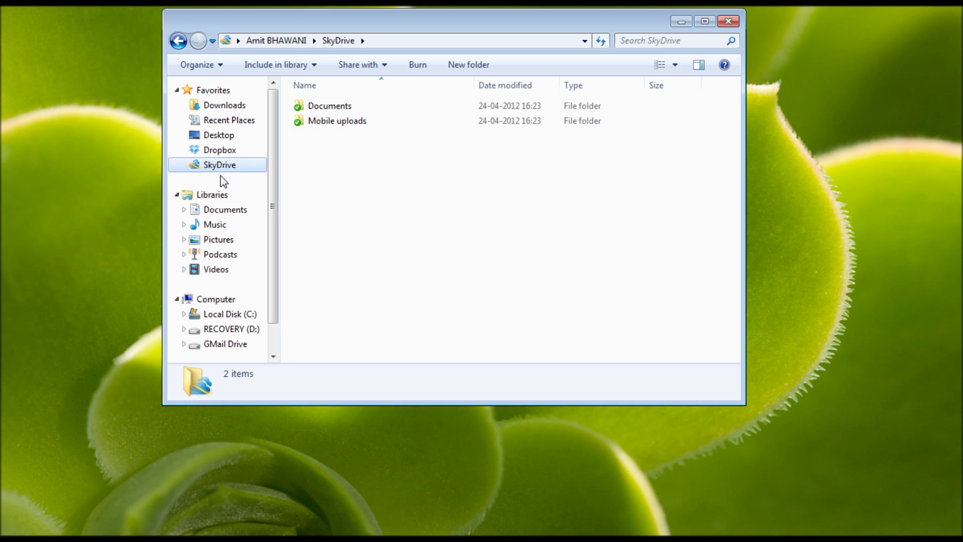
pyautogui.doubleClick(350, 122)
pyautogui.click(333, 98)
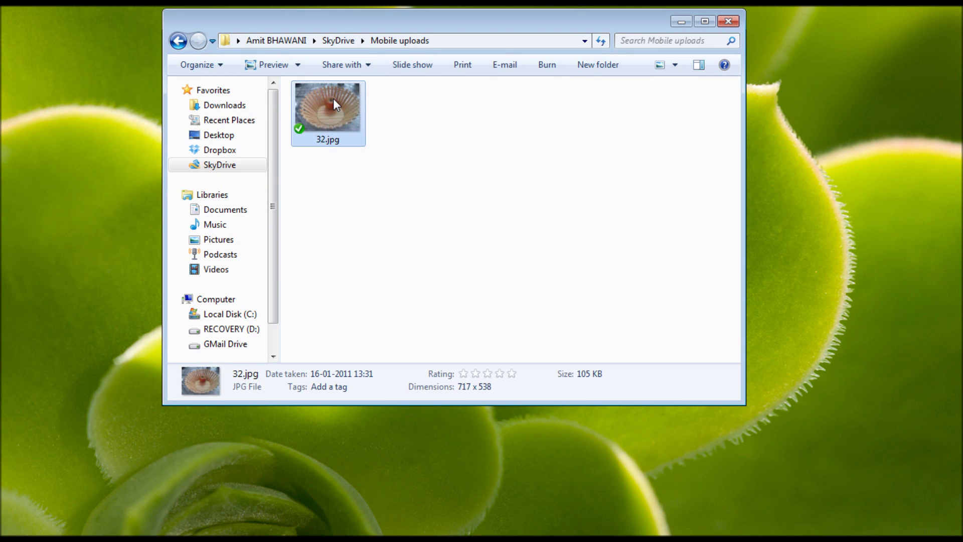
pyautogui.click(312, 374)
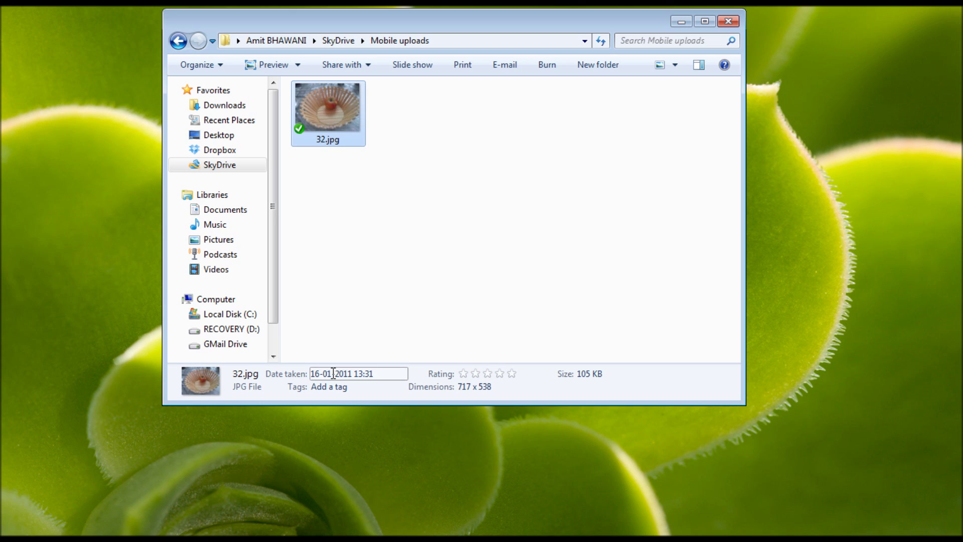
pyautogui.press('Return')
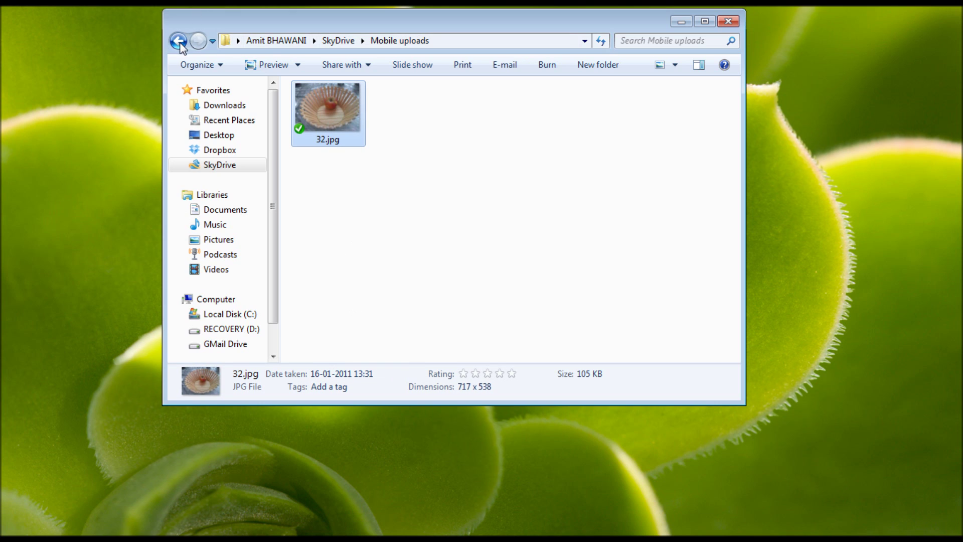
pyautogui.click(179, 44)
pyautogui.click(477, 220)
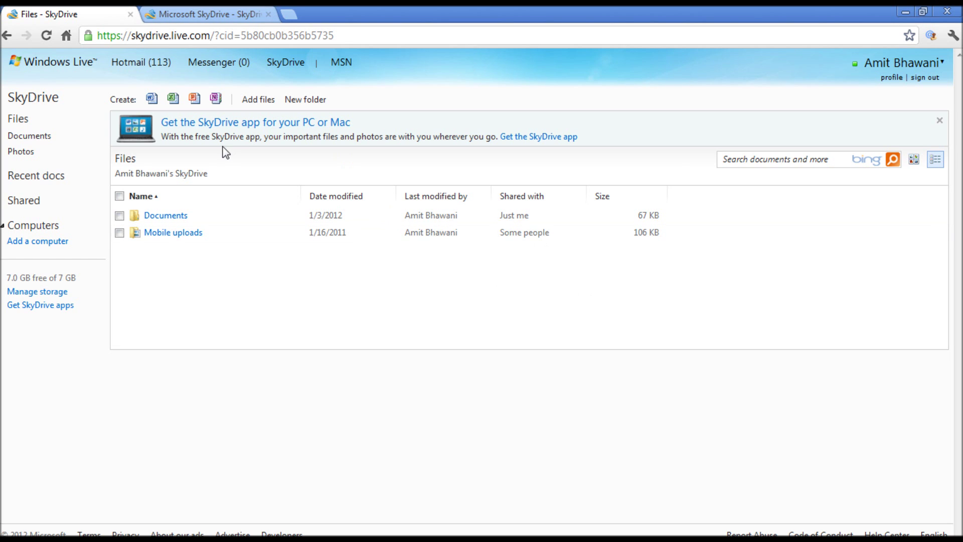
# Step: Claim the free 25 GB storage upgrade on Manage storage and dismiss the confirmation
pyautogui.click(40, 292)
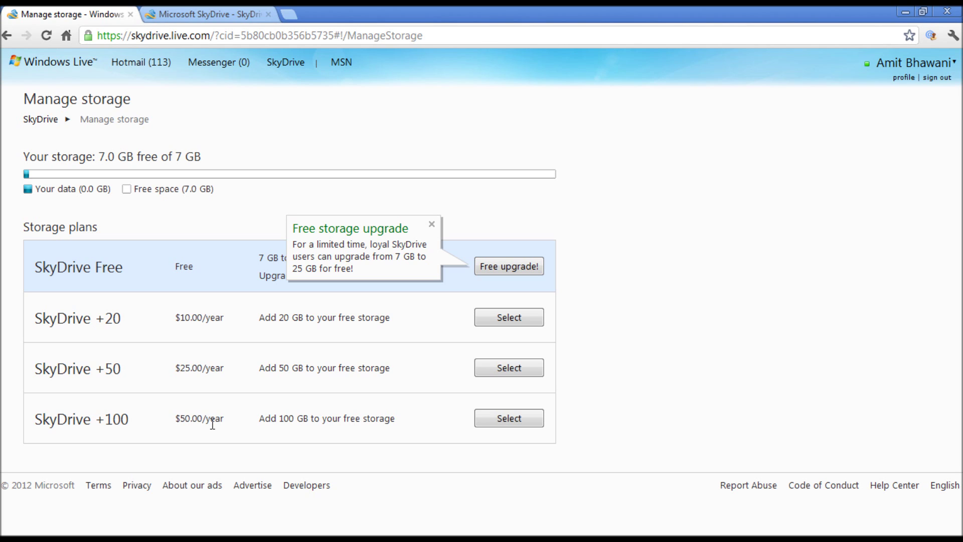
pyautogui.click(500, 267)
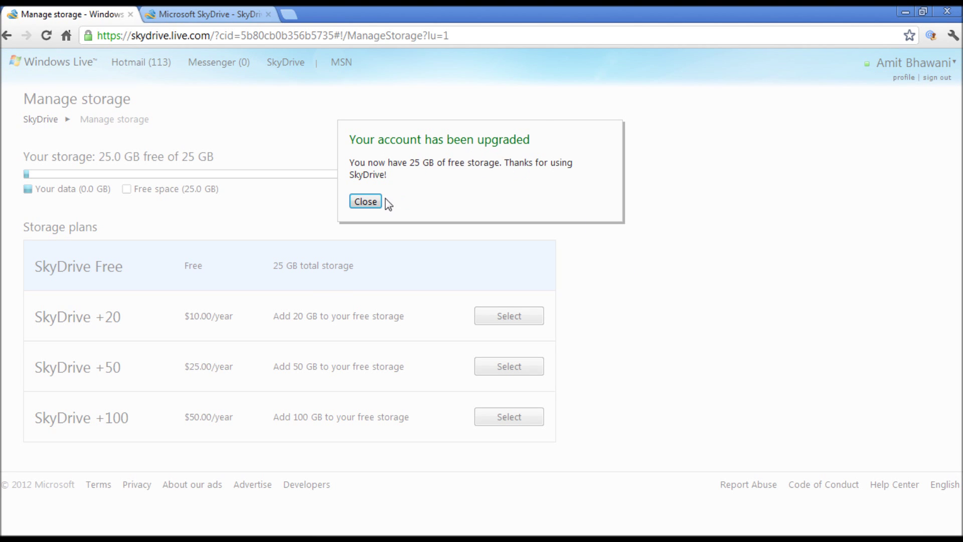
pyautogui.click(366, 201)
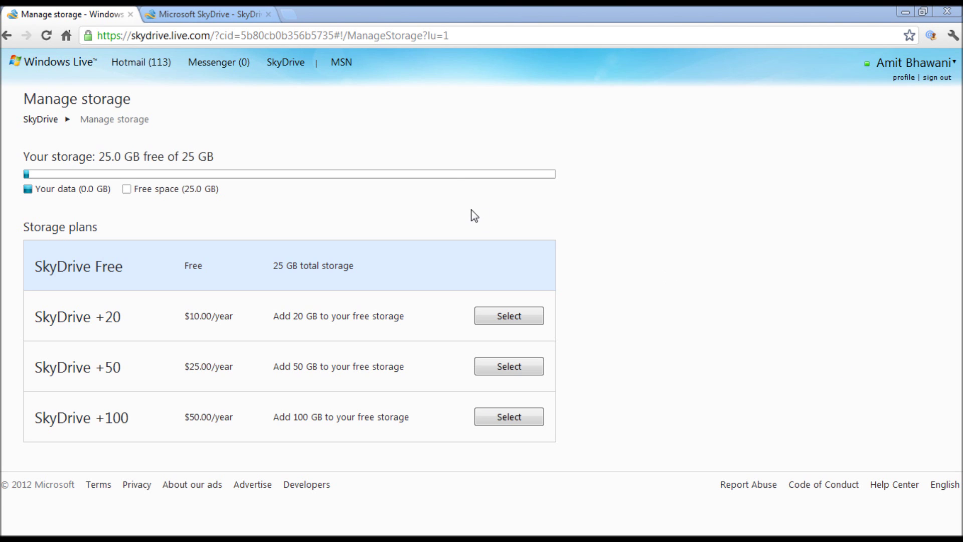
pyautogui.click(583, 118)
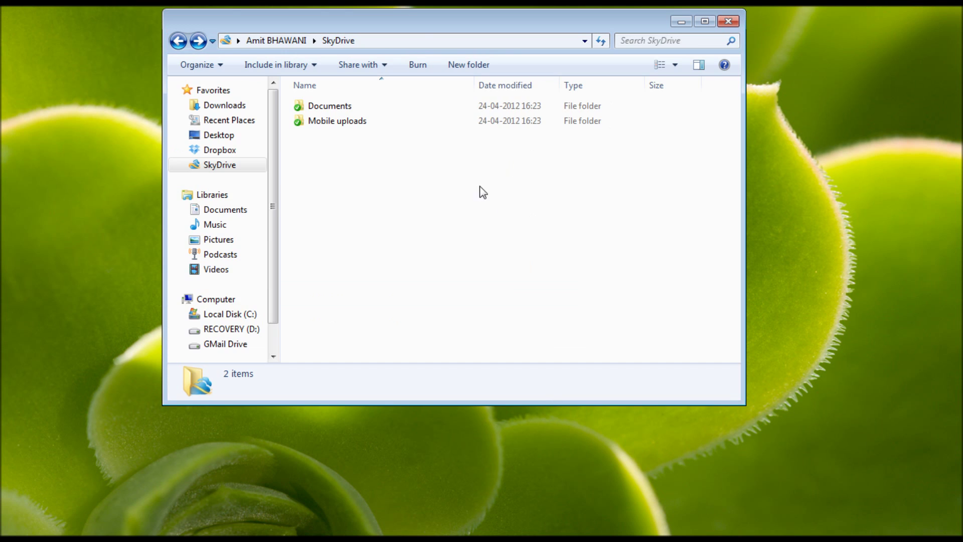
# Step: Paste the two 2012-04-22 10.14.58 photos into the local SkyDrive folder
pyautogui.moveTo(421, 17); pyautogui.dragTo(439, 69)
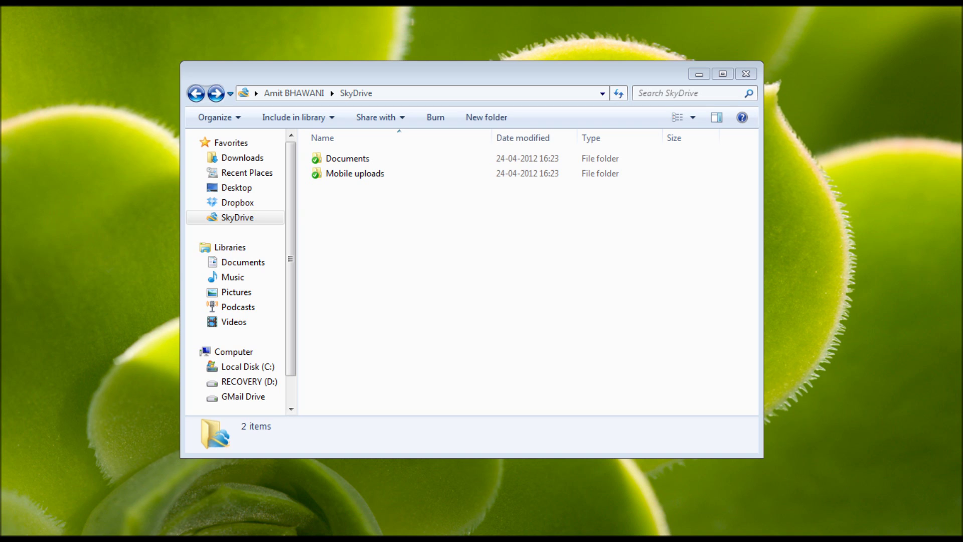
pyautogui.click(538, 266)
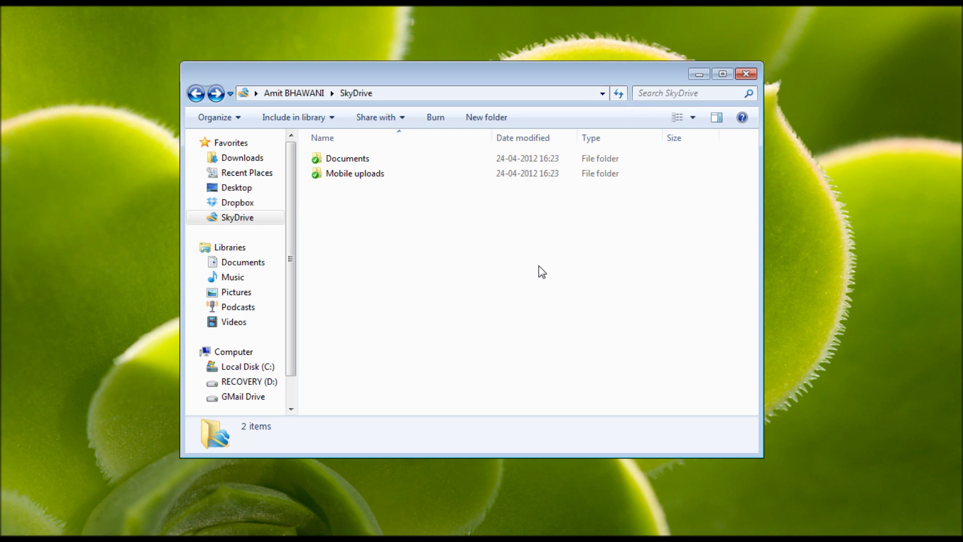
pyautogui.hotkey('ctrl', 'v')
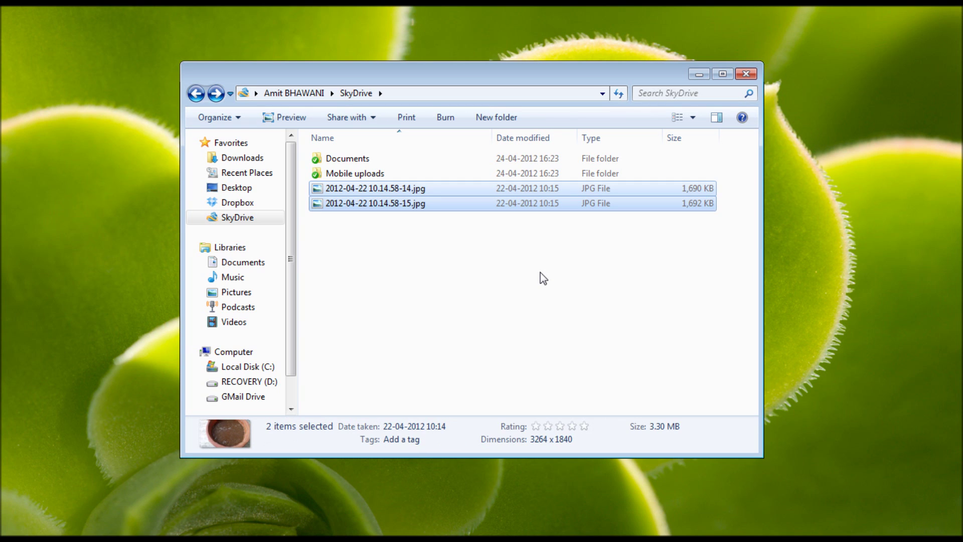
pyautogui.click(543, 279)
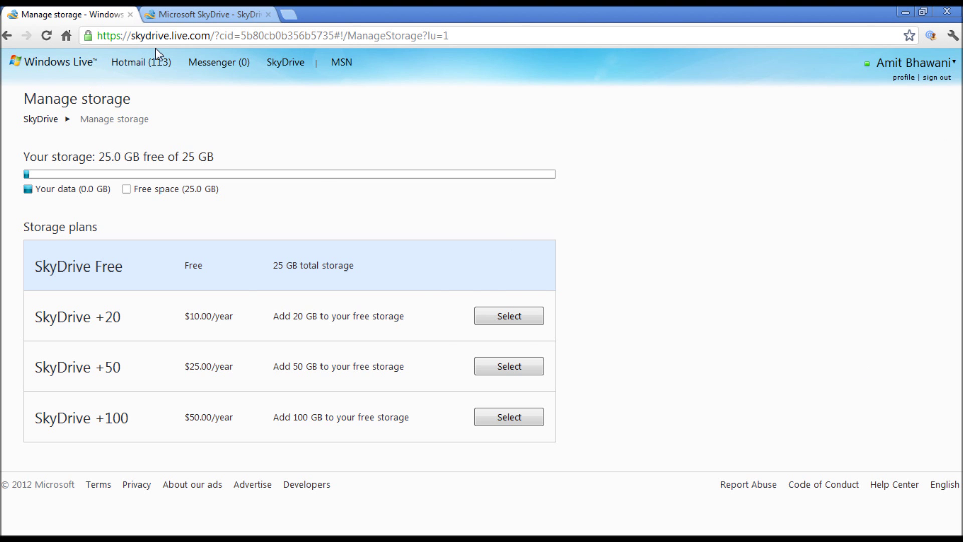
pyautogui.click(187, 12)
# Step: Close the extra tab, refresh the web file list, and open photo 2012-04-22 10.14.58-15
pyautogui.hotkey('ctrl', 'w')
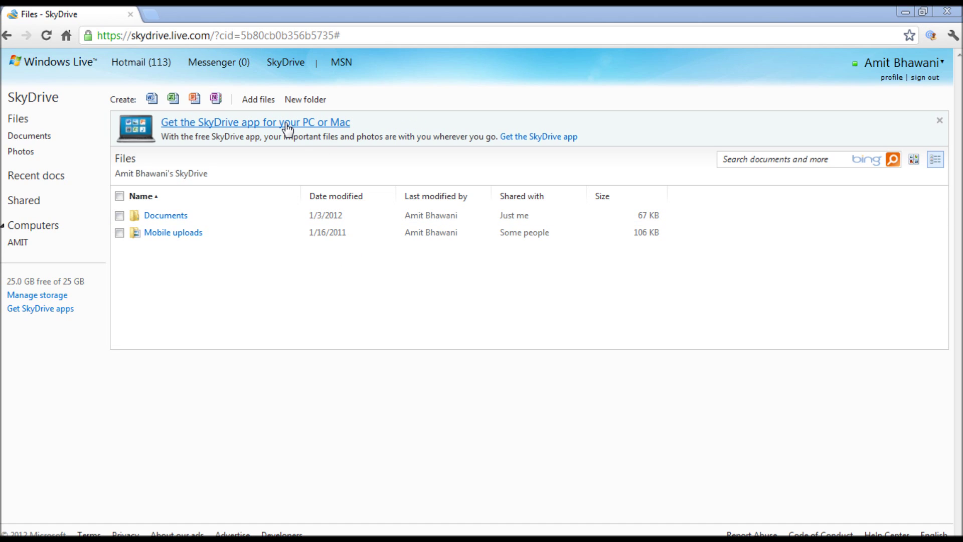
pyautogui.click(905, 14)
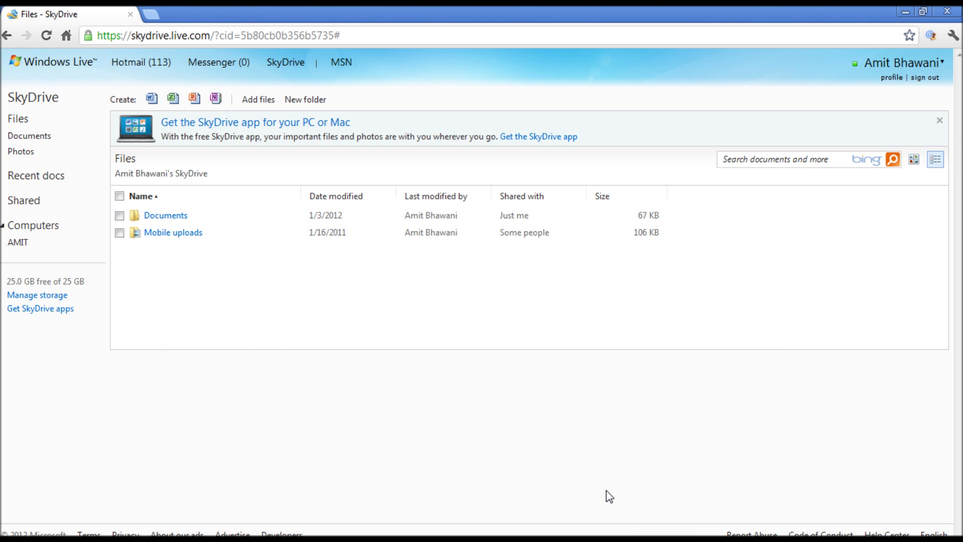
pyautogui.press('F5')
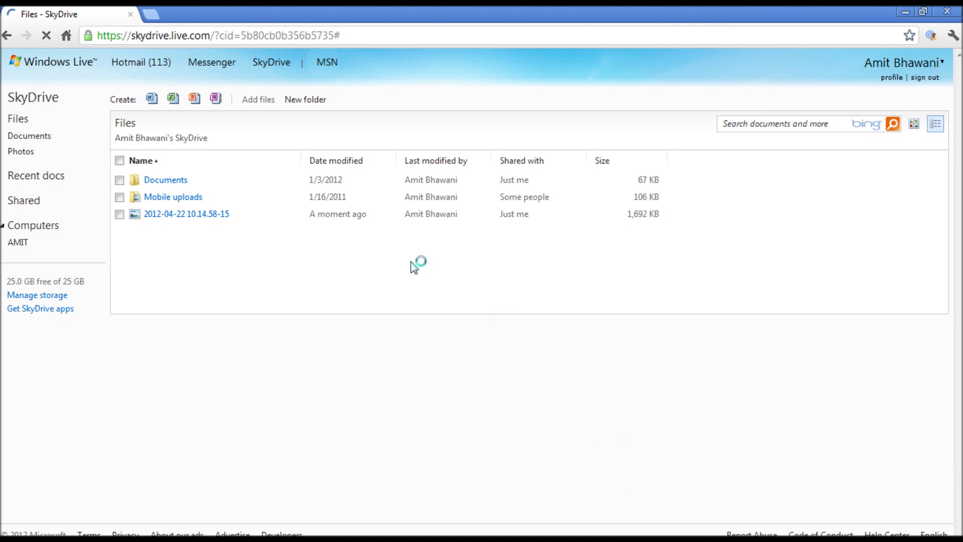
pyautogui.click(180, 213)
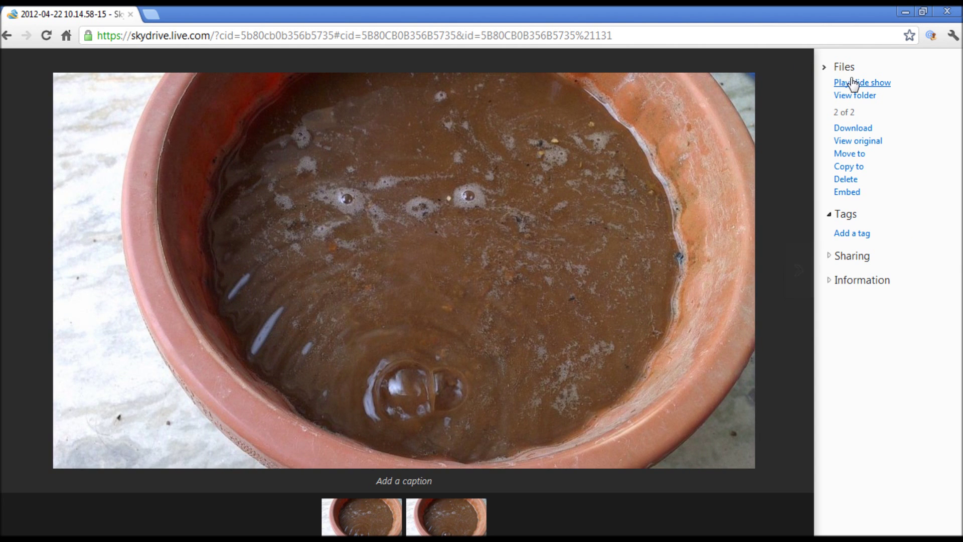
# Step: Show the sharing status and file information for photo 2012-04-22 10.14.58-15, then start sharing it
pyautogui.click(848, 259)
pyautogui.click(856, 304)
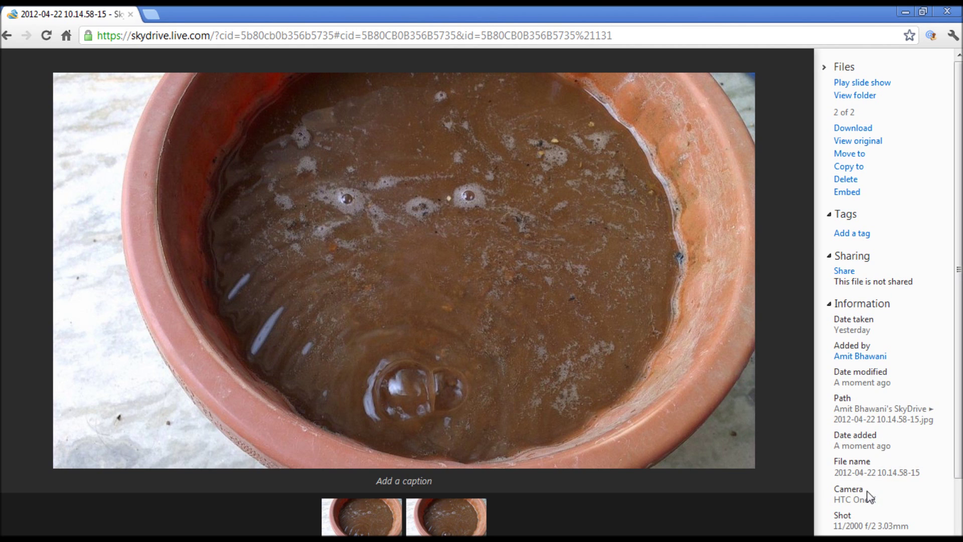
pyautogui.scroll(-3, 855, 497)
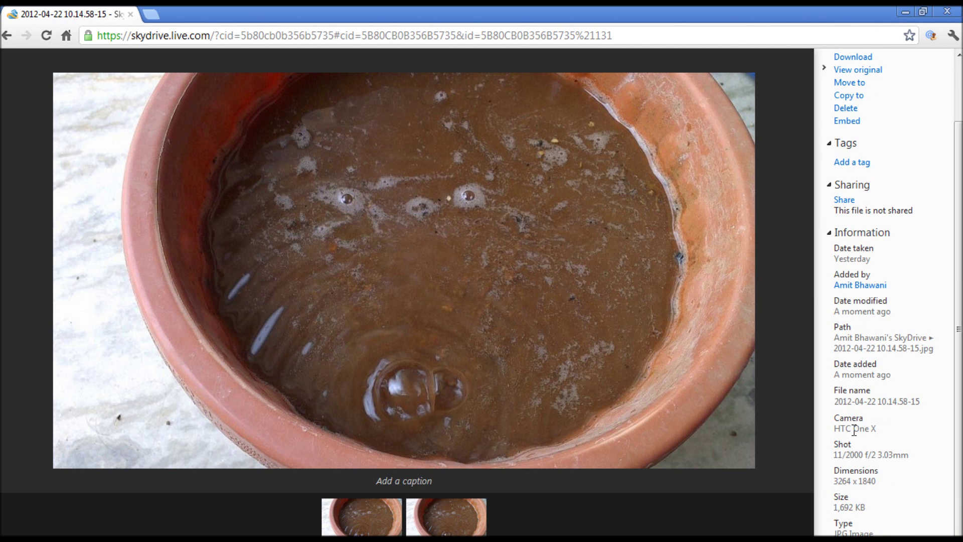
pyautogui.scroll(3, 859, 516)
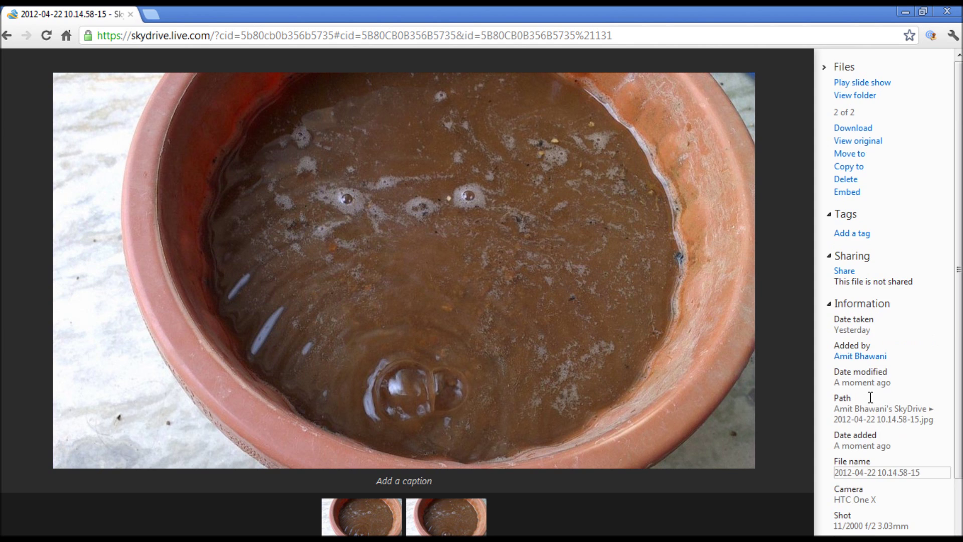
pyautogui.click(844, 272)
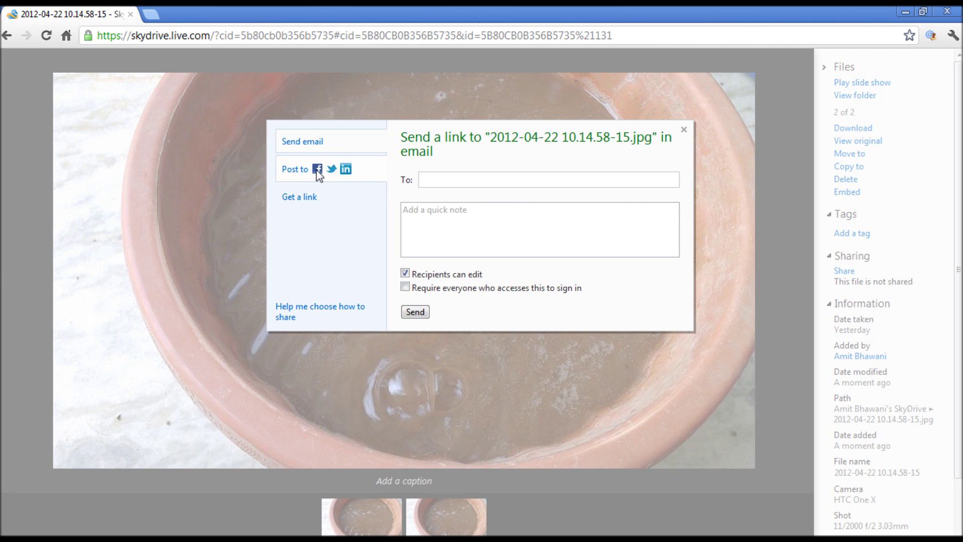
# Step: Make the photo public with Get a link and copy its public link
pyautogui.click(333, 196)
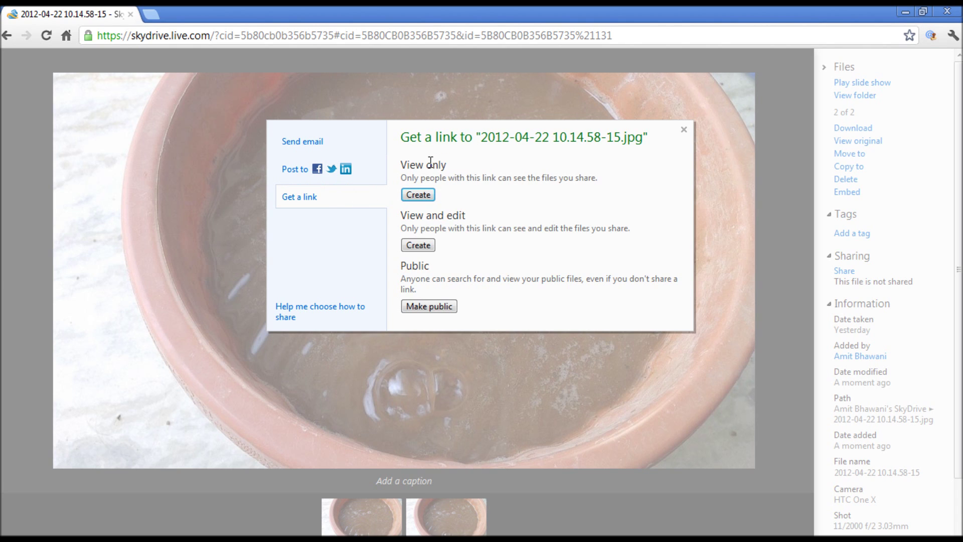
pyautogui.click(436, 307)
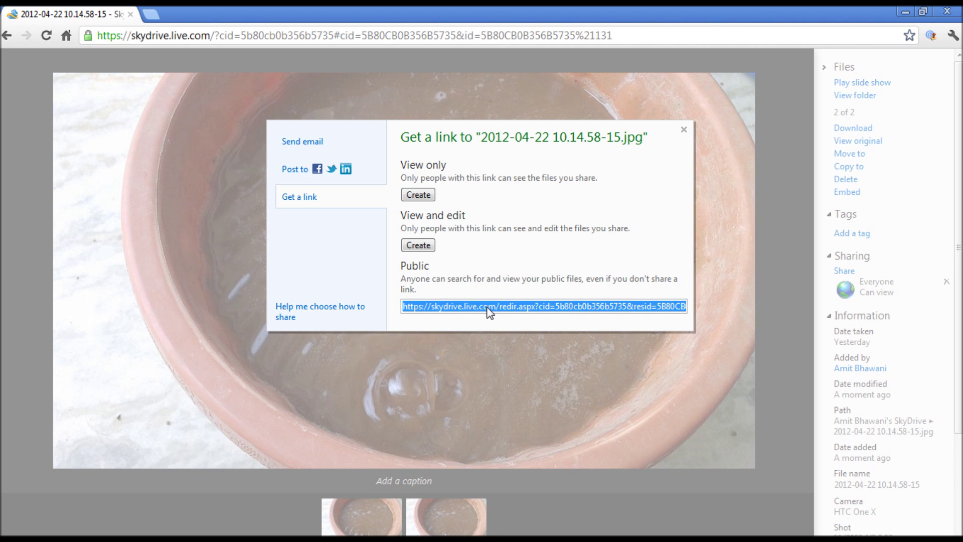
pyautogui.hotkey('ctrl', 't')
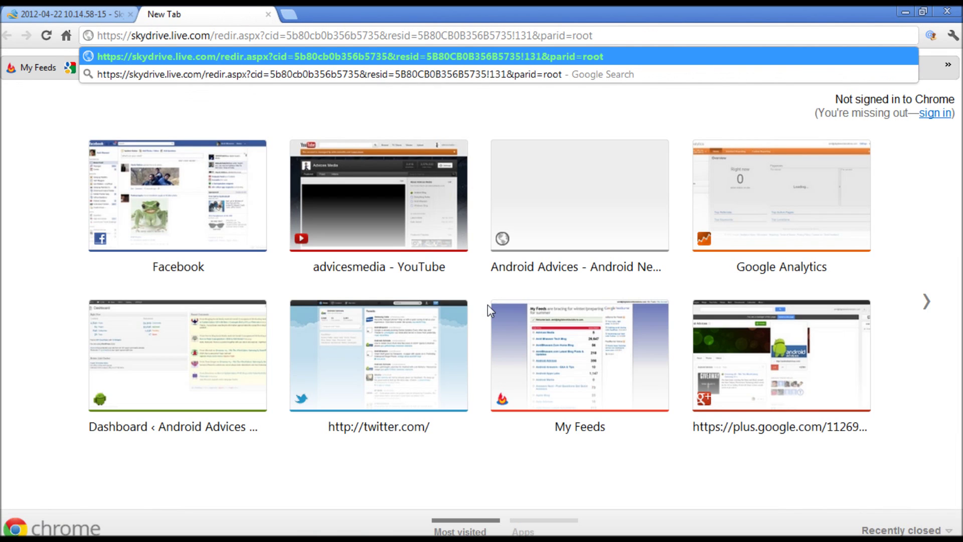
pyautogui.hotkey('ctrl', 'w')
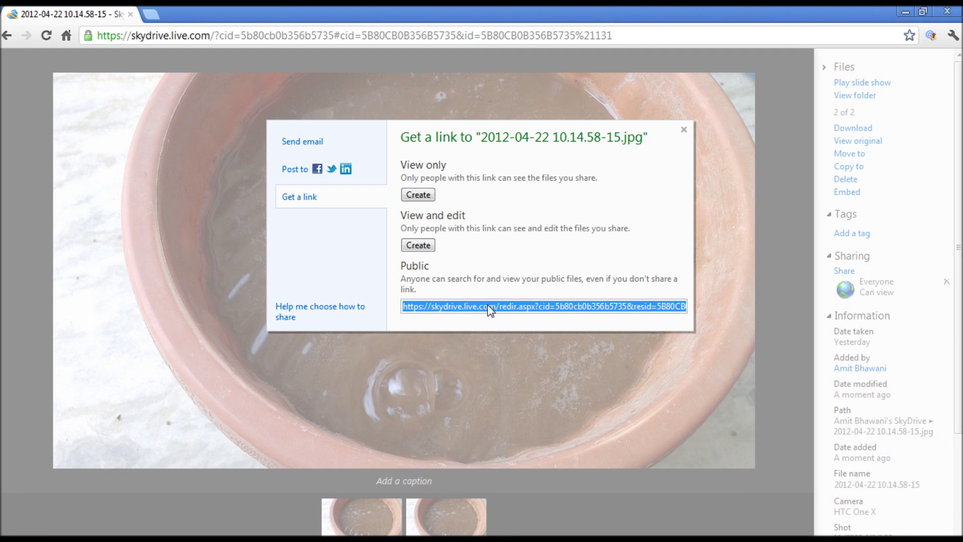
# Step: Open the copied public link in the browser to load the photo page
pyautogui.hotkey('ctrl', 'l')
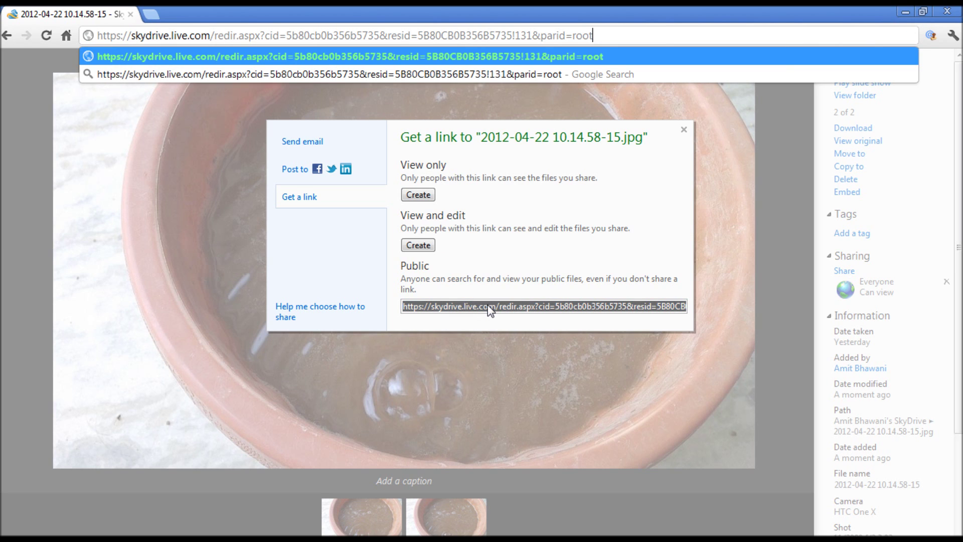
pyautogui.press('Return')
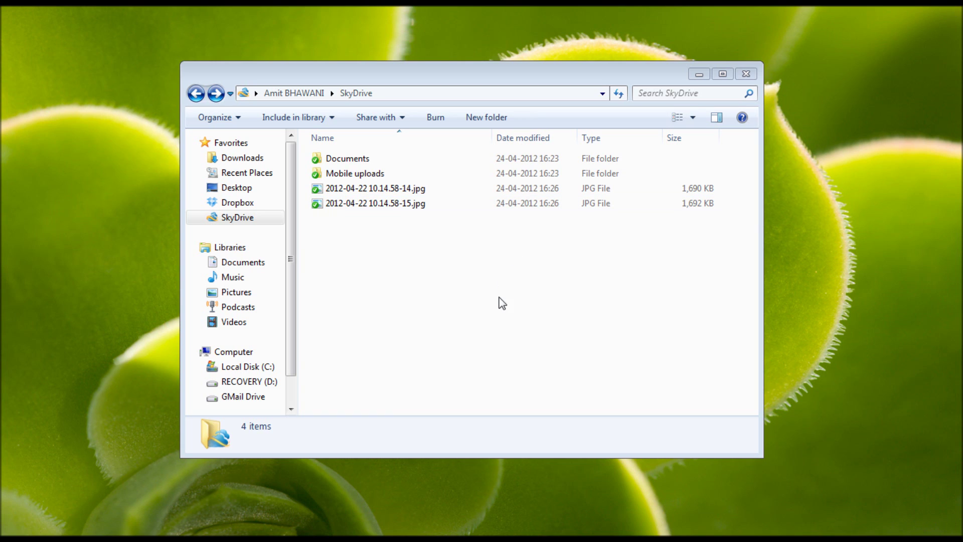
# Step: Bring the Explorer SkyDrive folder, listing 4 items with both synced photos, to the front
pyautogui.click(502, 303)
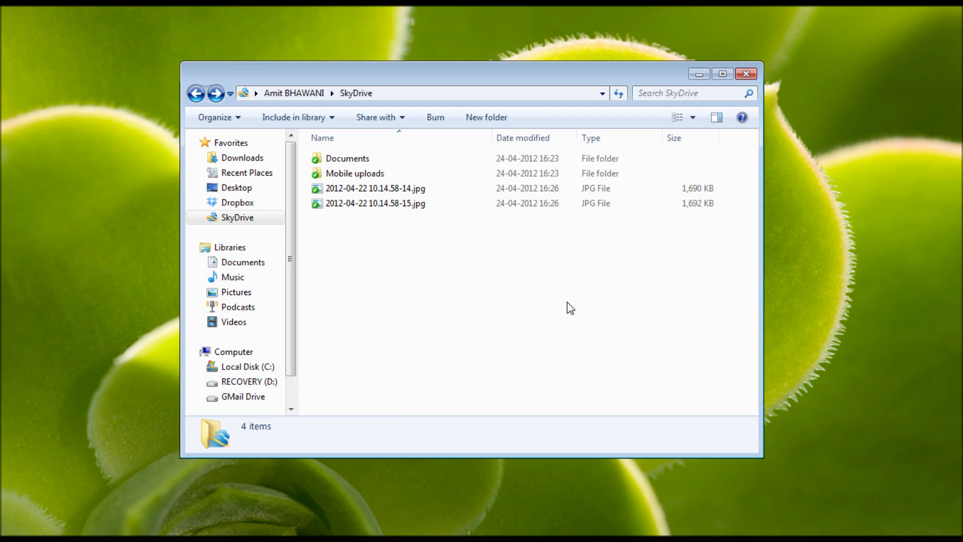